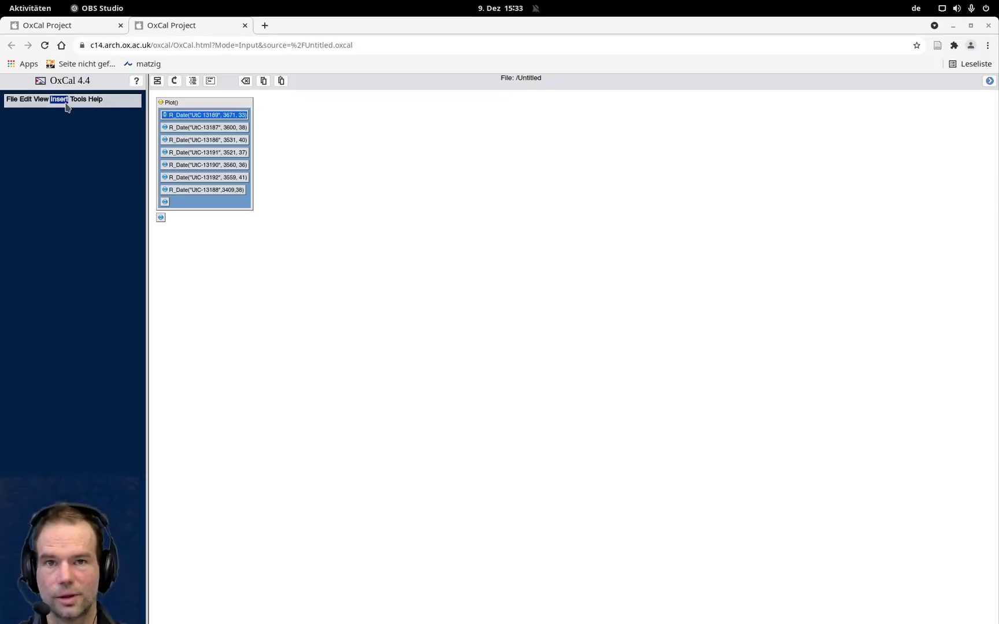
- Insert a D_Sequence named 'My_sequence' at the end of Plot(), after the seven R_Dates
left_click(165, 202)
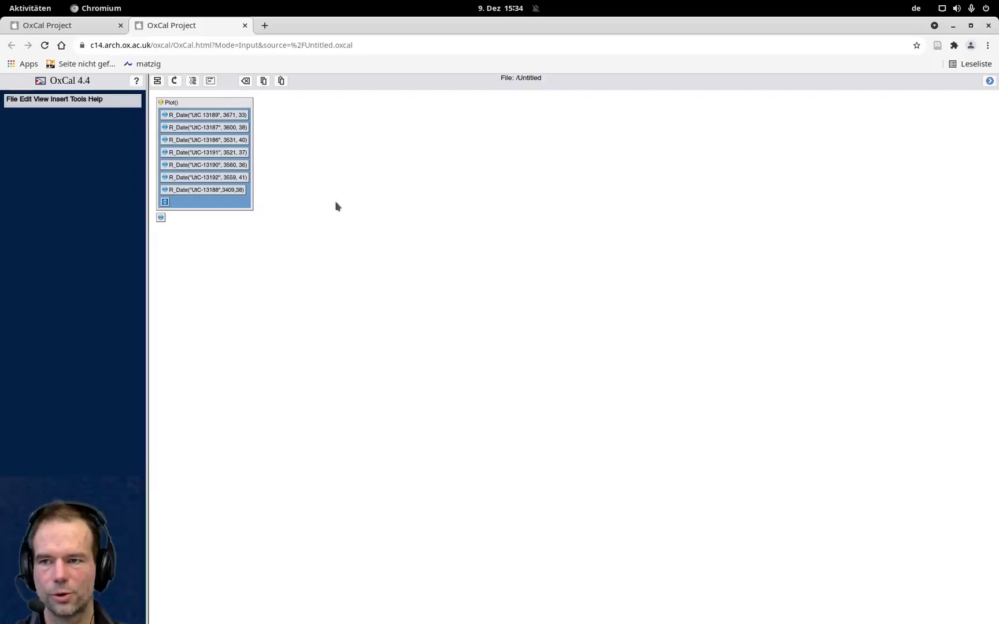
left_click(53, 99)
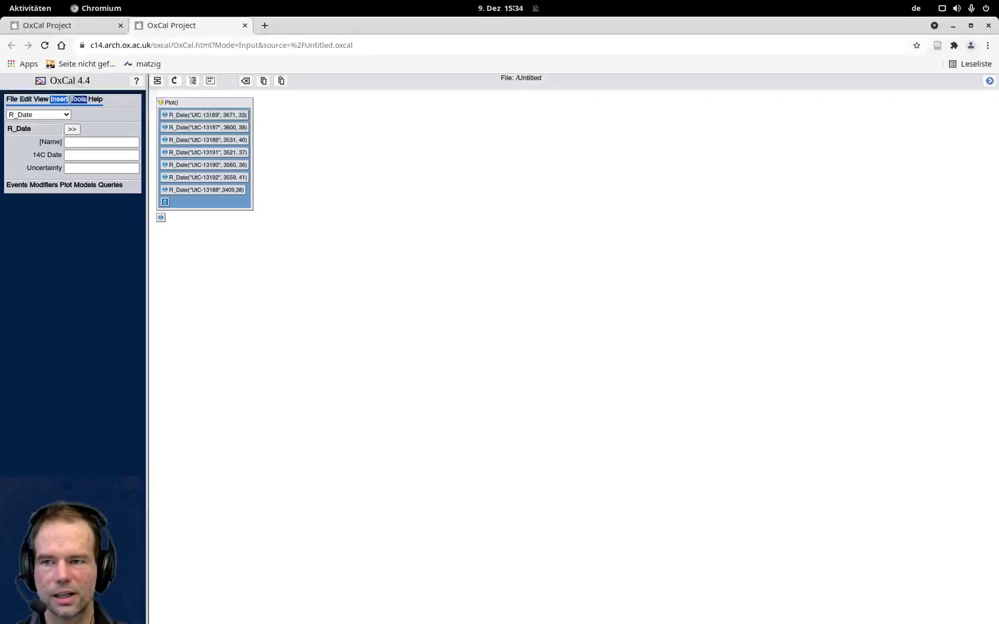
left_click(60, 115)
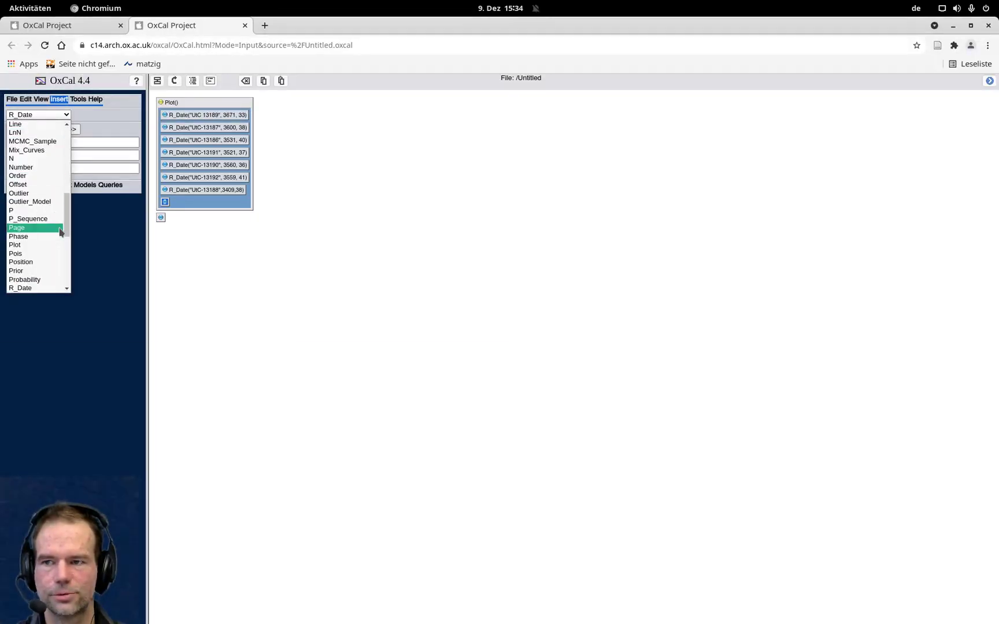
scroll(54, 228, "up", 3)
scroll(53, 229, "down", 4)
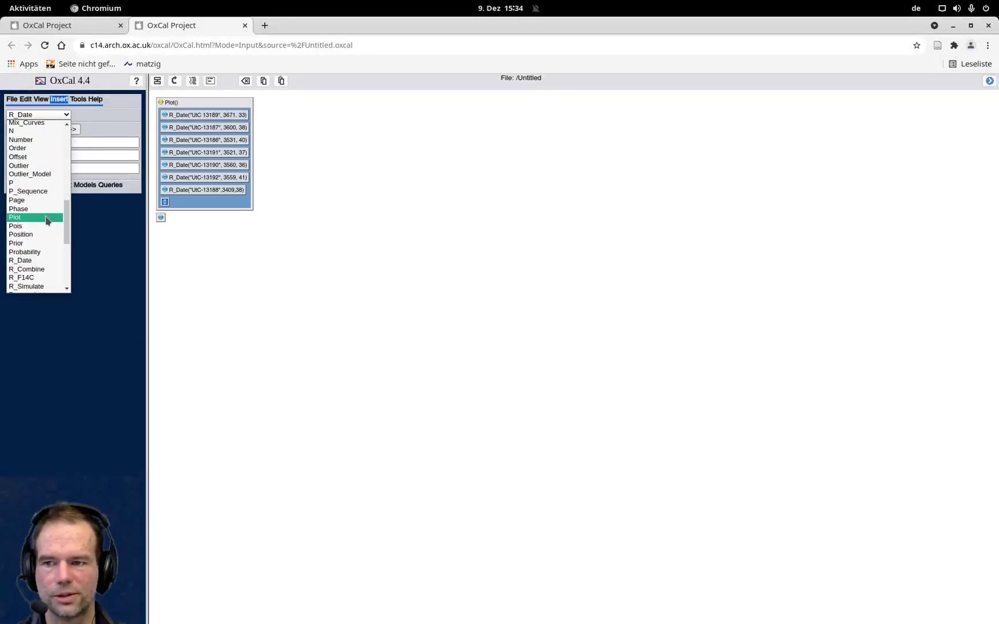
scroll(46, 219, "down", 1)
scroll(44, 217, "up", 5)
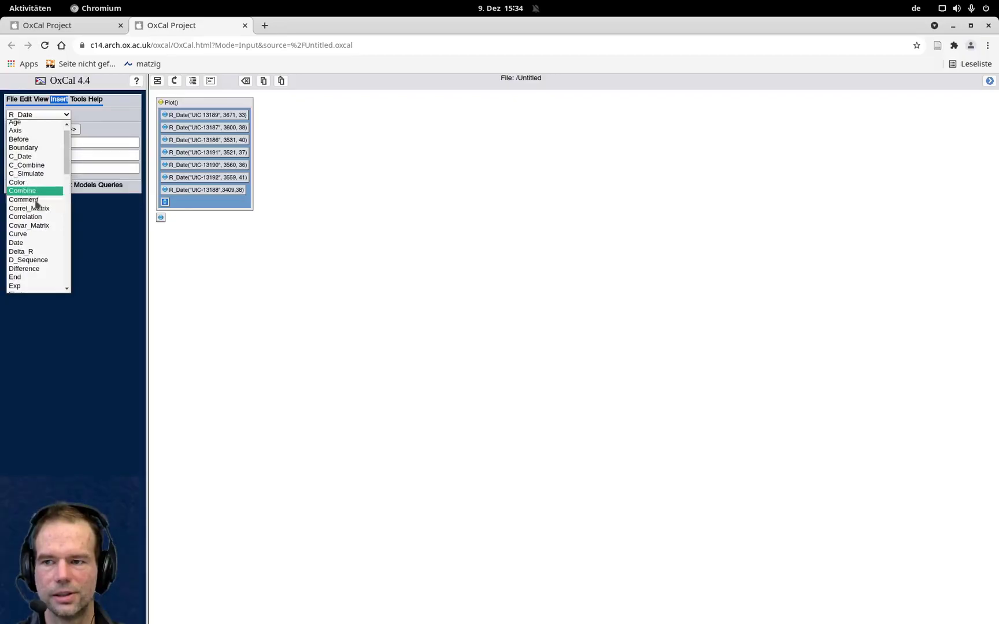
left_click(34, 260)
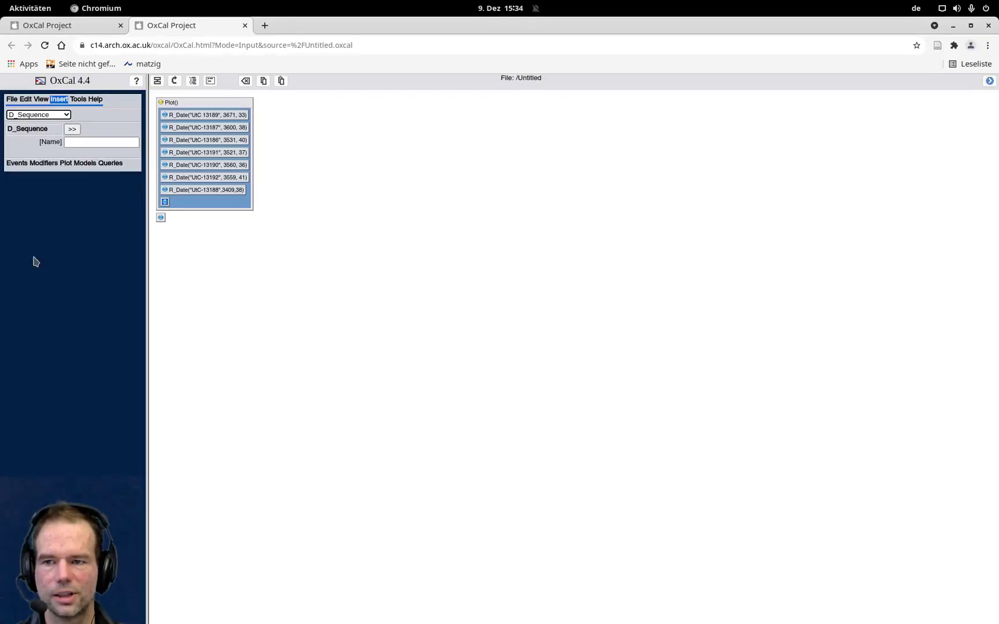
left_click(165, 202)
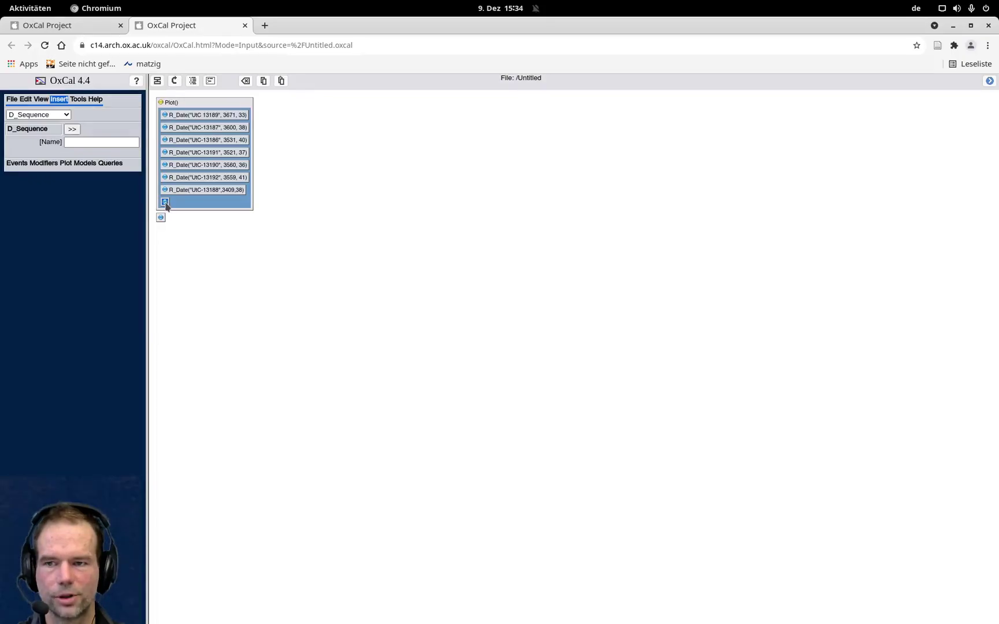
left_click(102, 139)
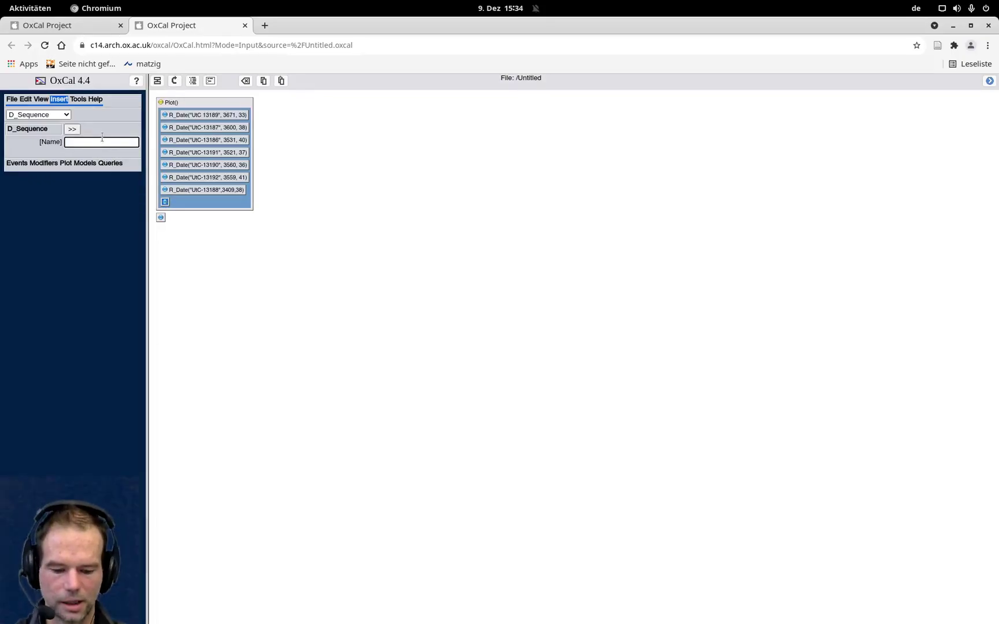
type("My_s")
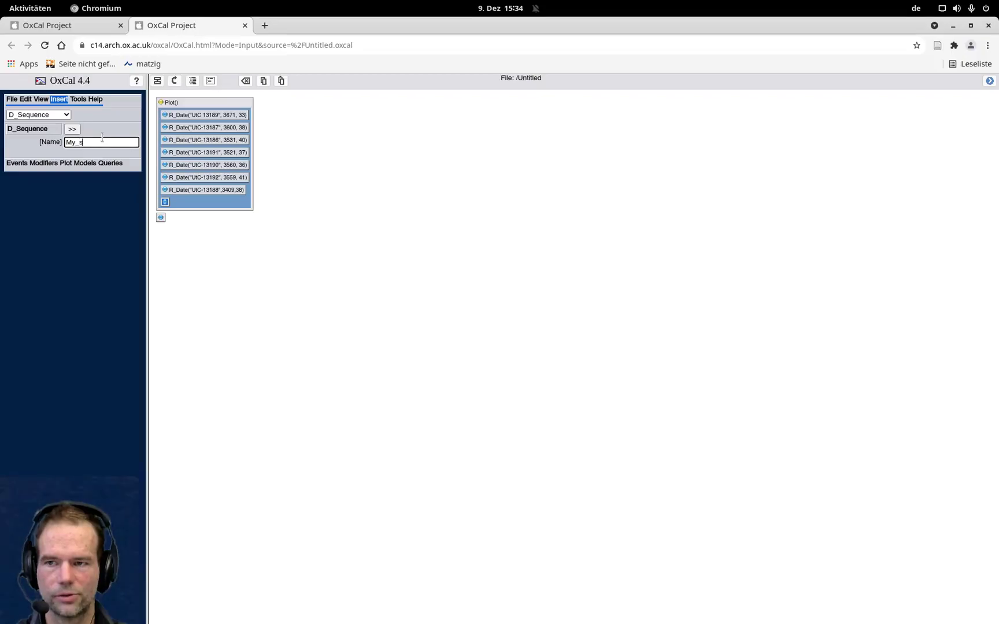
type("equence")
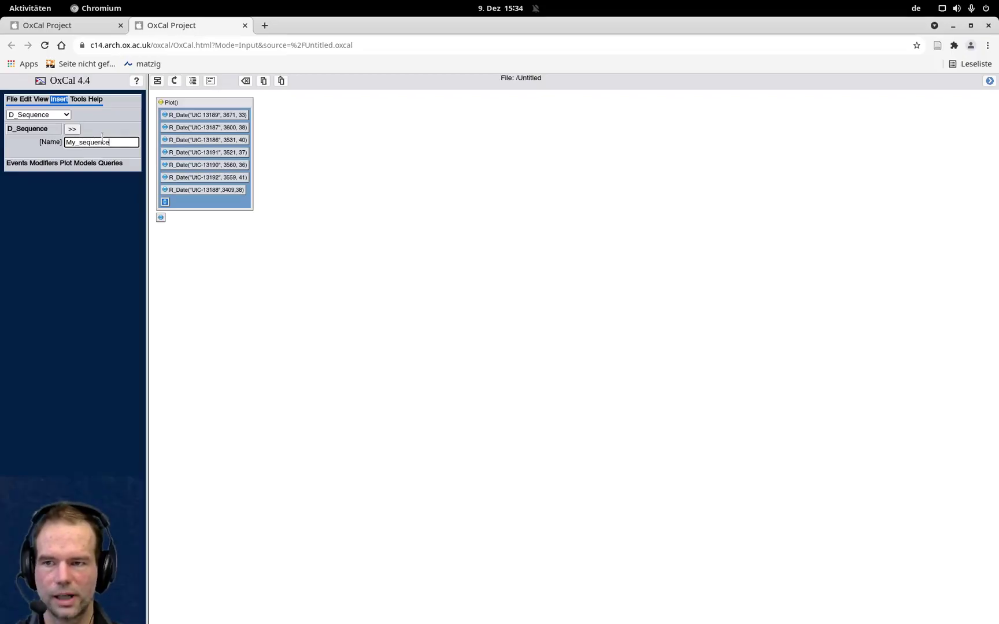
left_click(72, 129)
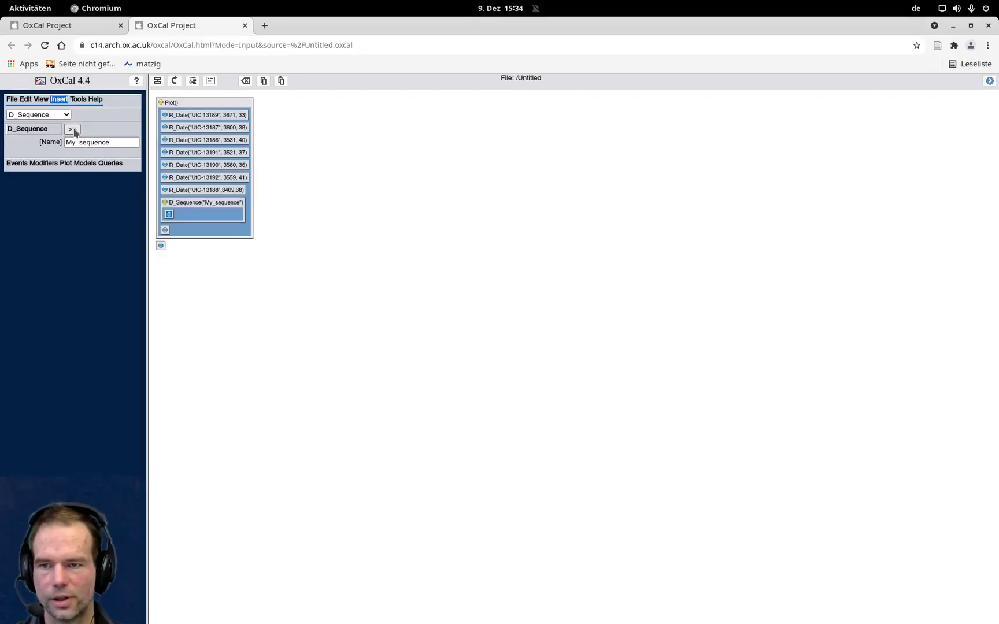
- In the code view, cut the seven R_Date lines and paste them inside the My_sequence braces
left_click(167, 117)
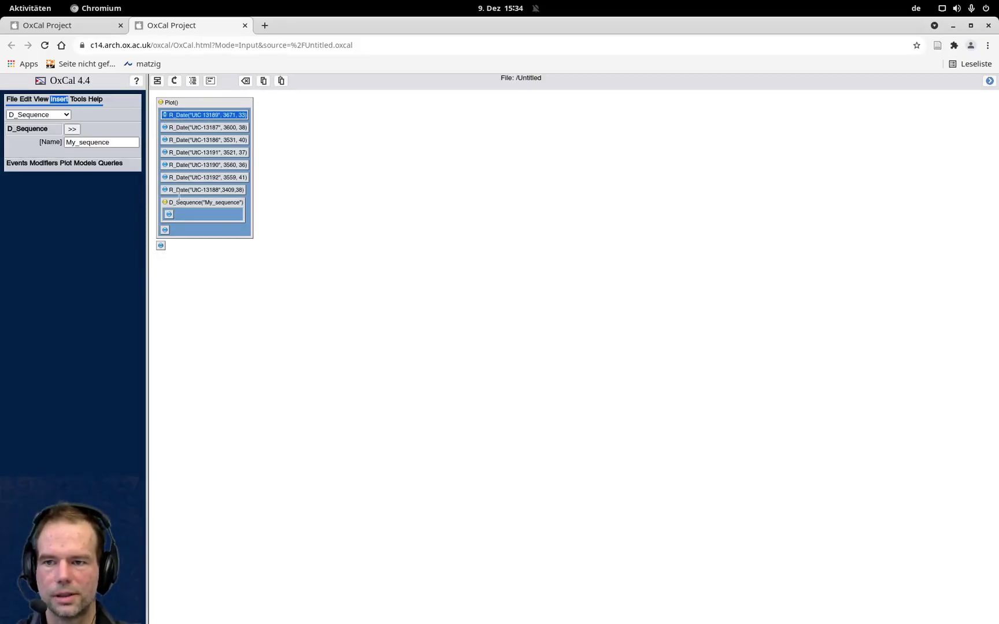
left_click(167, 216)
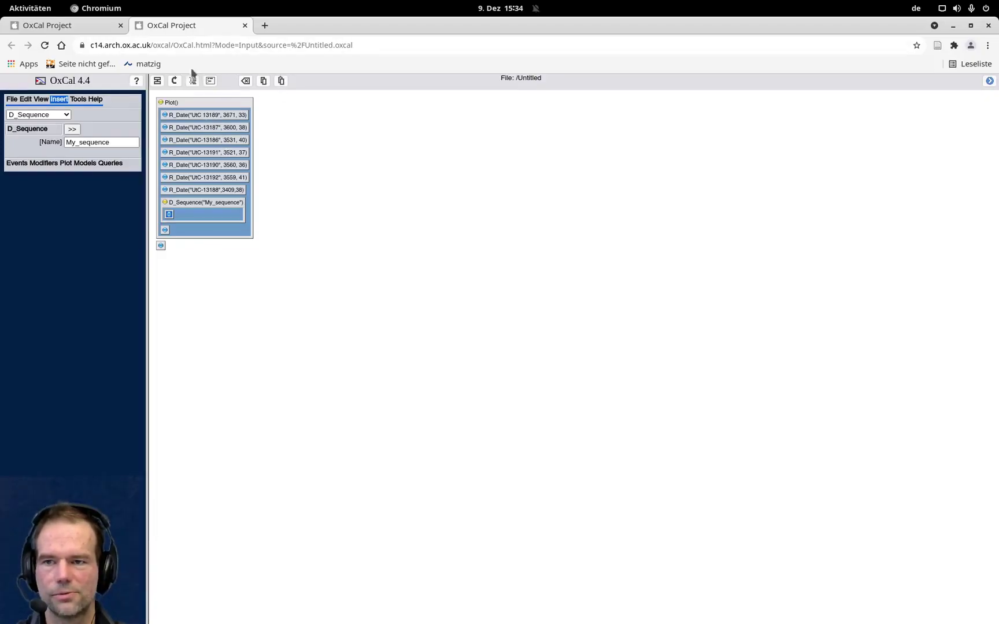
left_click(210, 82)
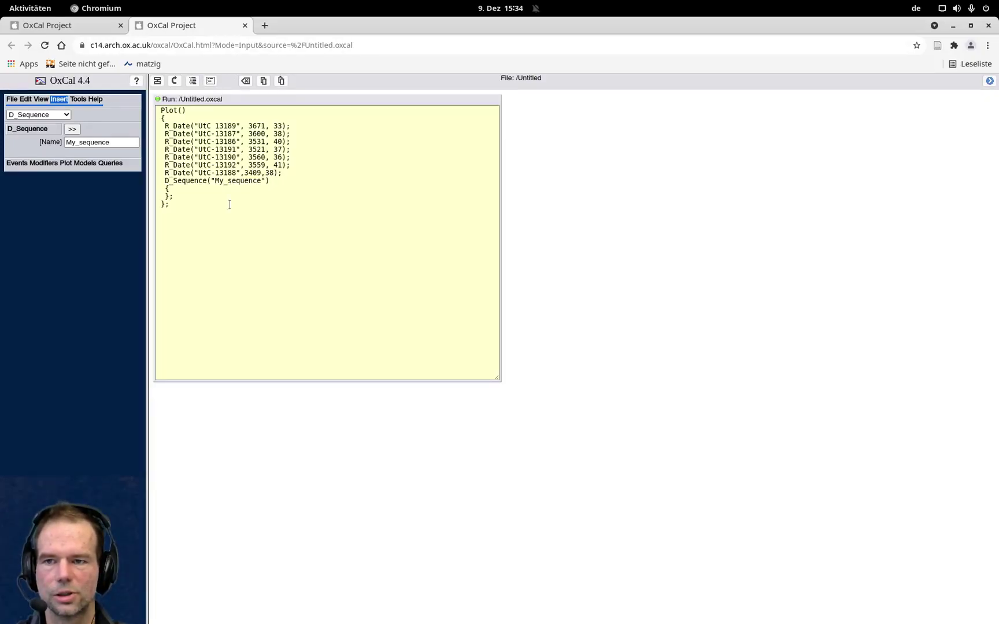
left_click(301, 168)
left_click_drag(302, 168, 151, 163)
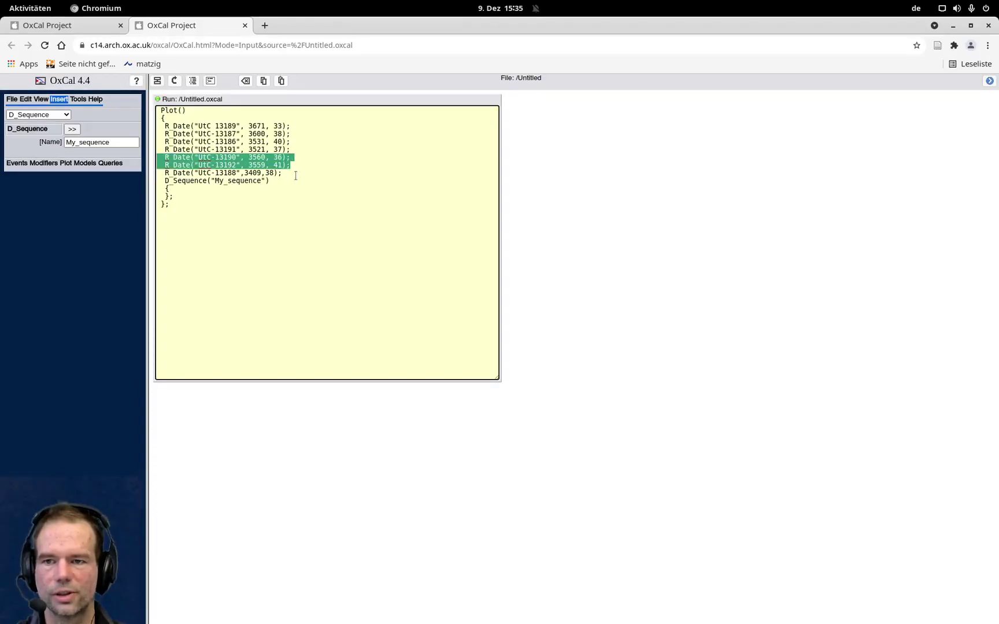
left_click_drag(295, 174, 134, 133)
key("ctrl+c")
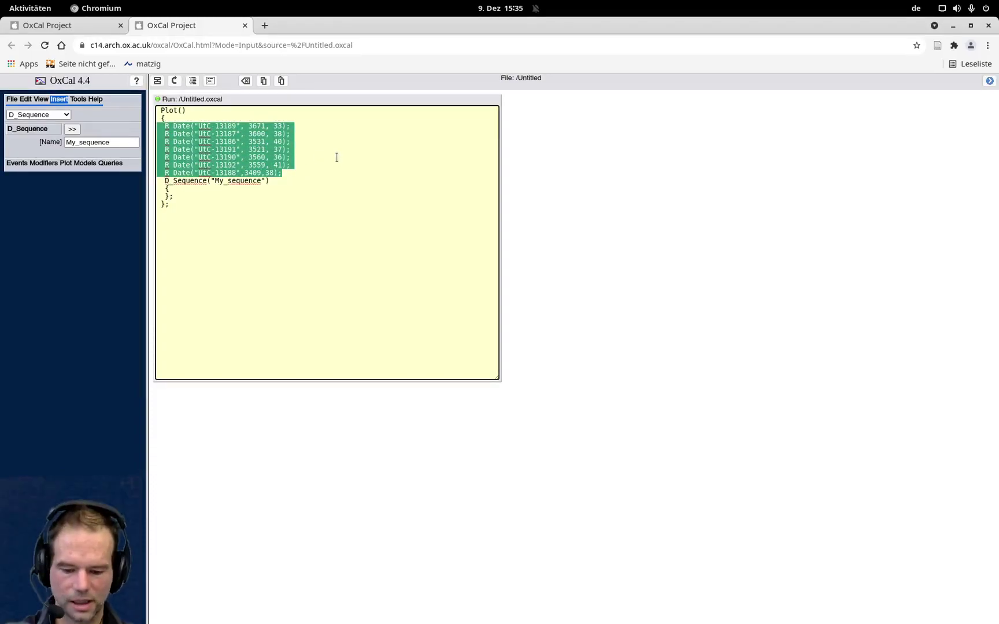
key("BackSpace")
key("BackSpace")
key("Down")
key("End")
key("Return")
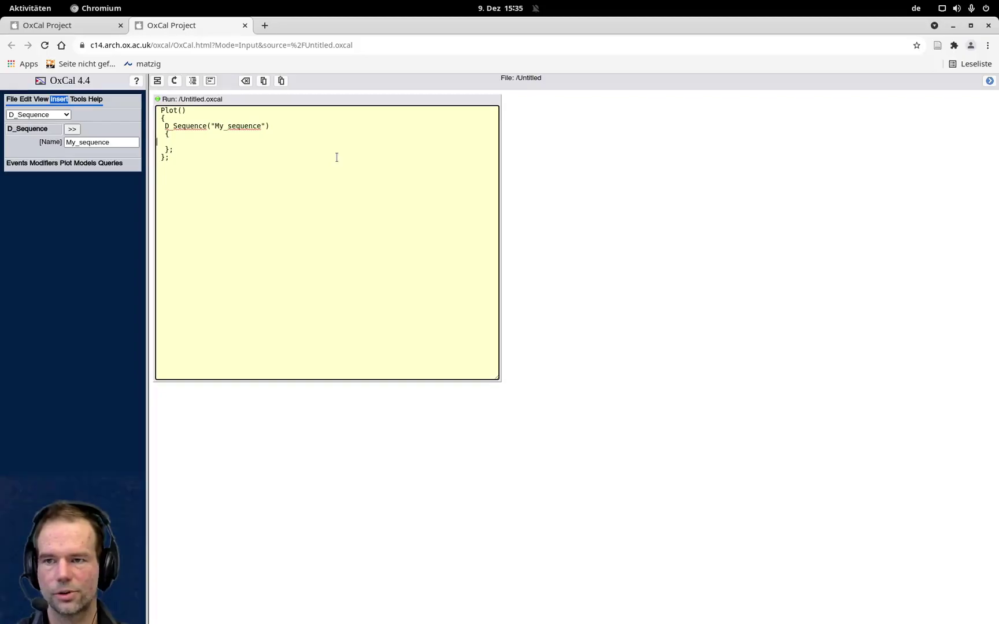
key("ctrl+v")
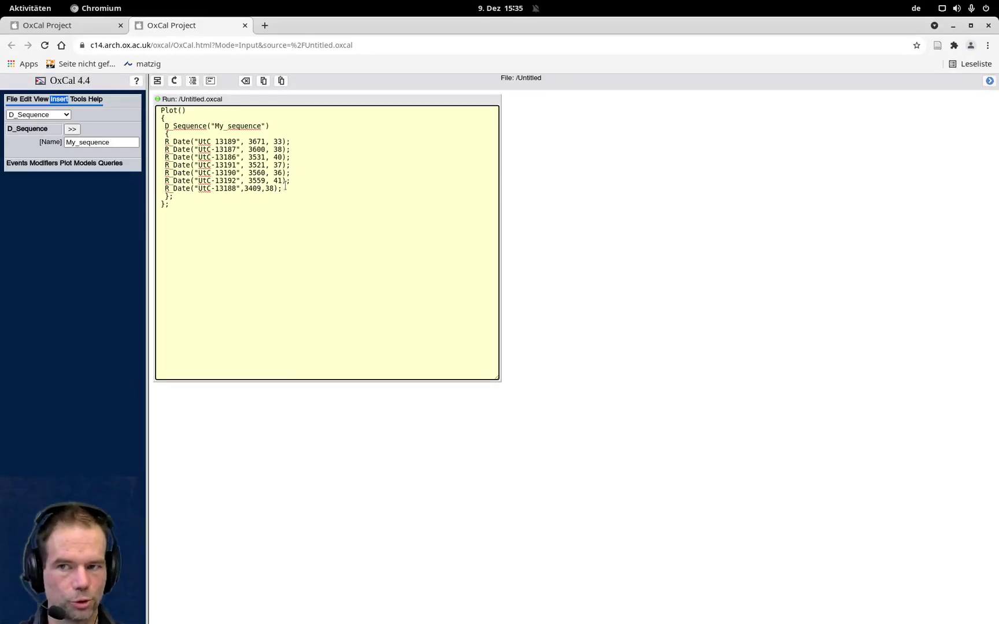
- Return to the block view and select the empty slot at the end of My_sequence
left_click(157, 81)
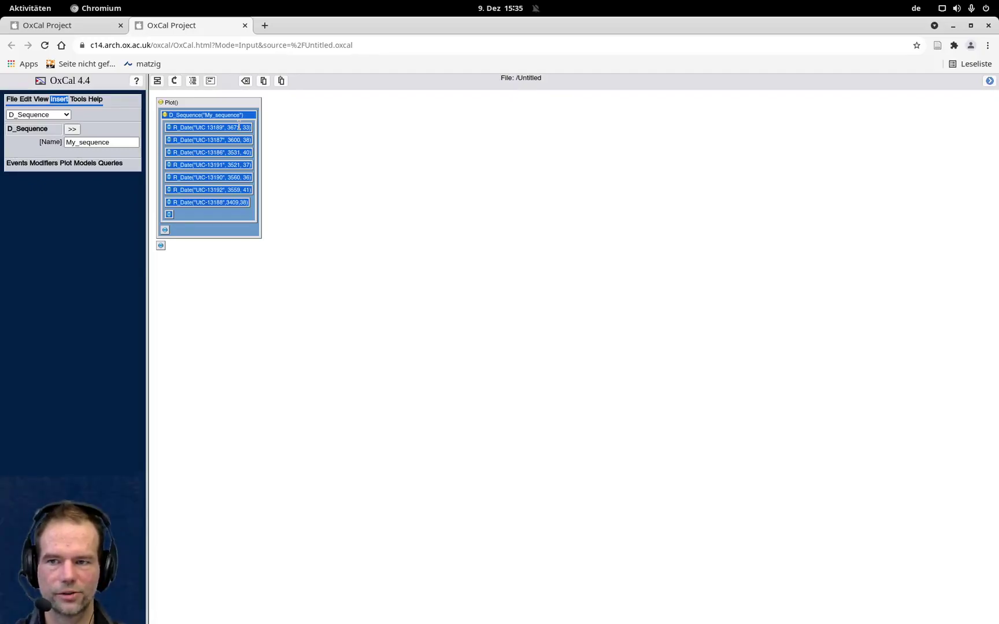
left_click(169, 215)
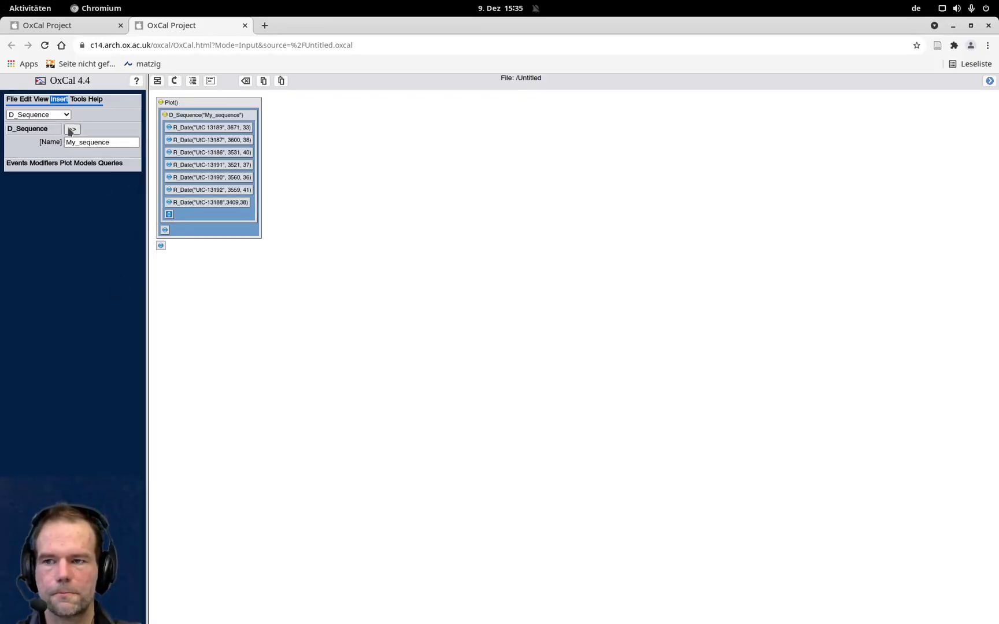
- Append a Gap with value 10 after UtC-13188 in My_sequence, then select the new Gap(10) item
left_click(41, 115)
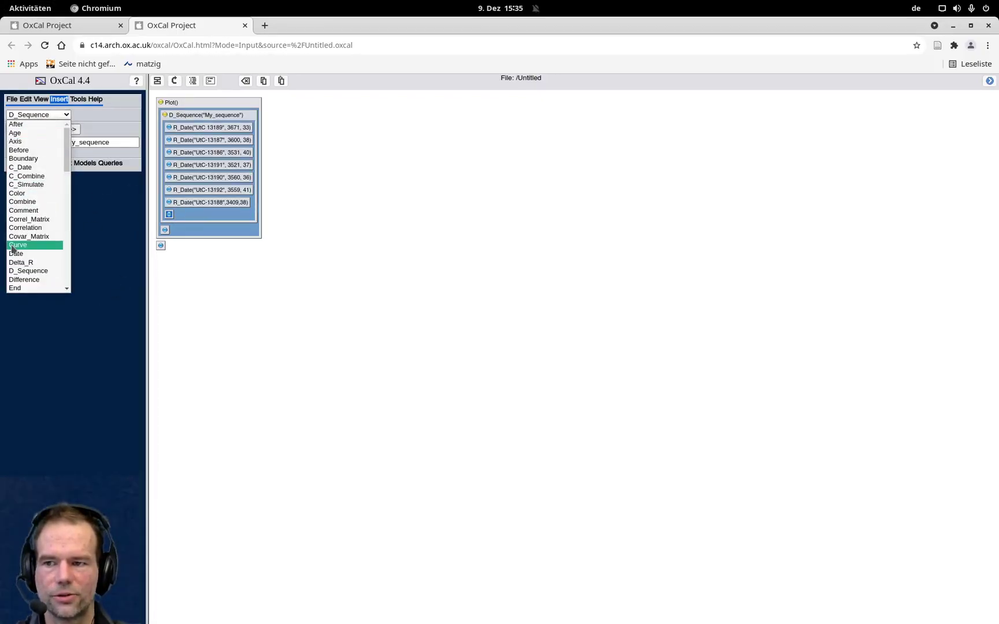
scroll(17, 243, "down", 2)
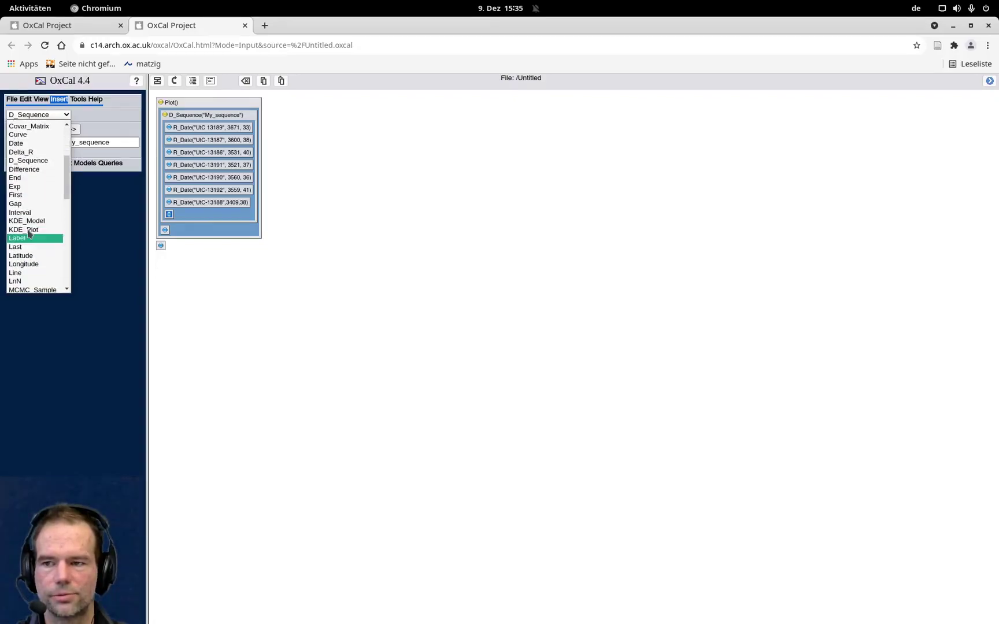
left_click(23, 202)
double_click(87, 143)
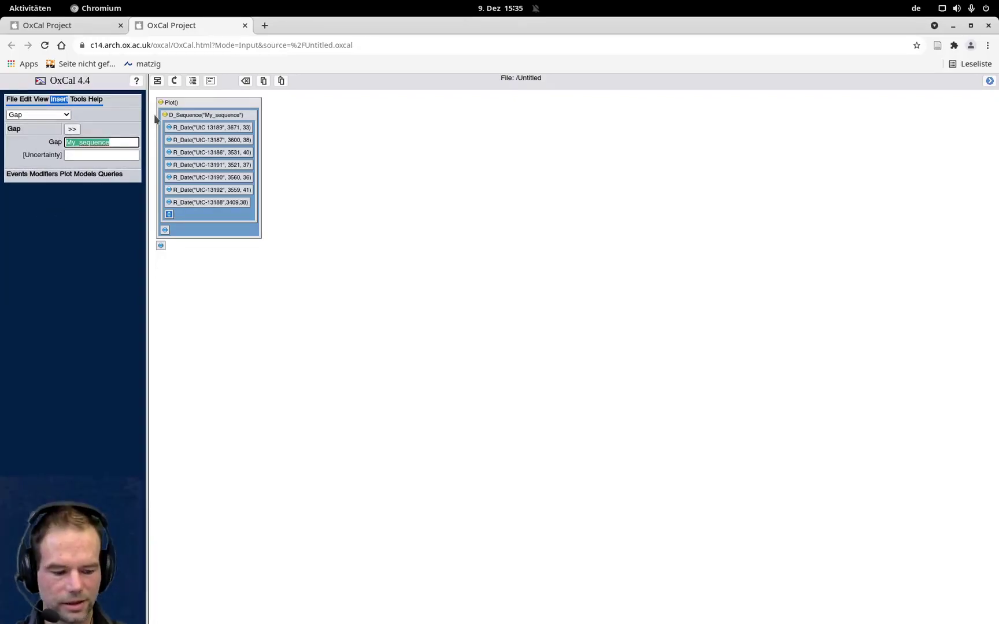
key("BackSpace")
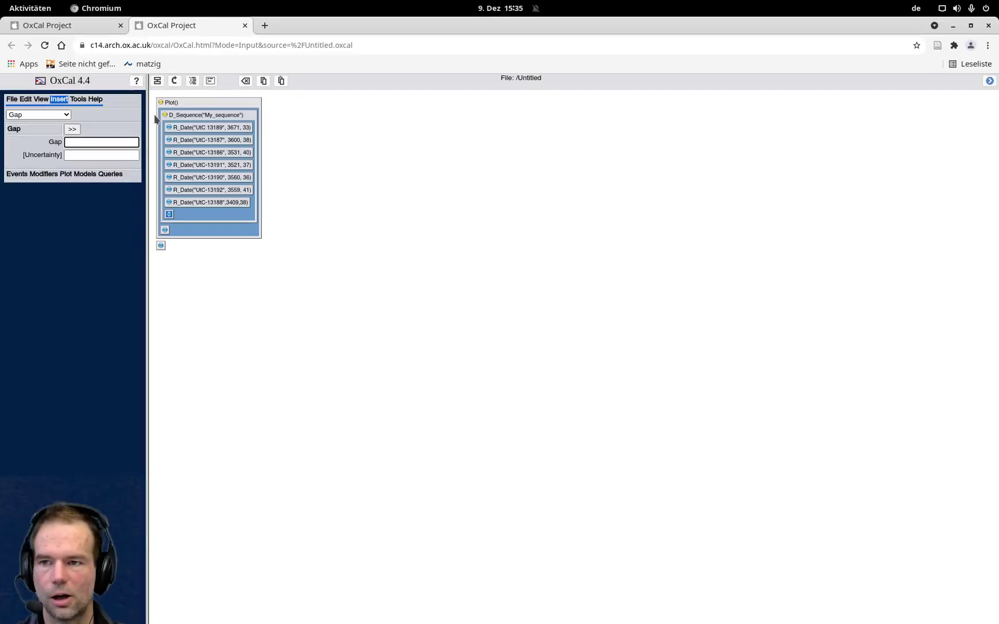
type("10")
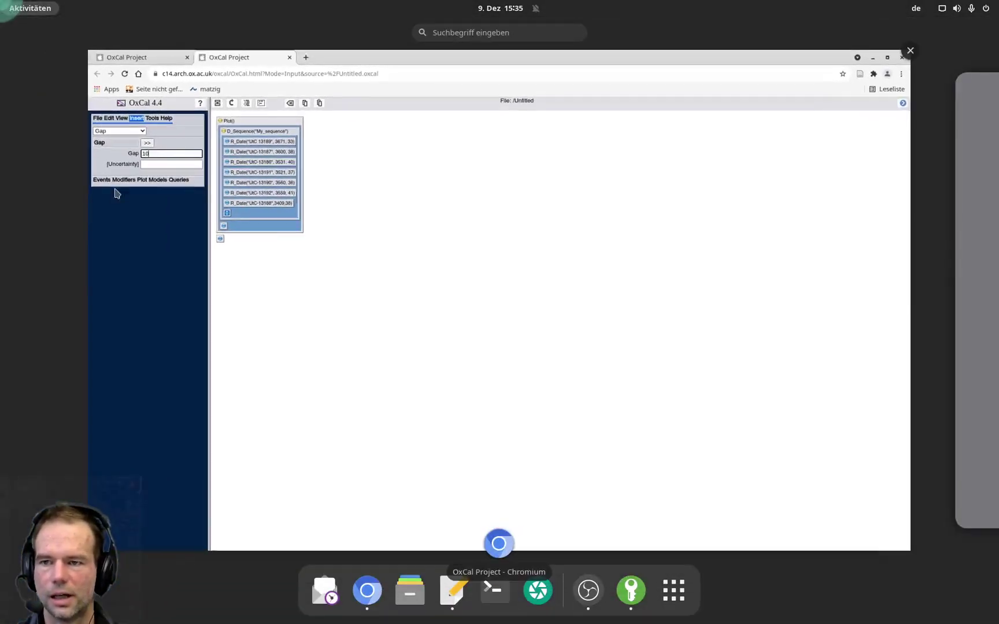
left_click(116, 194)
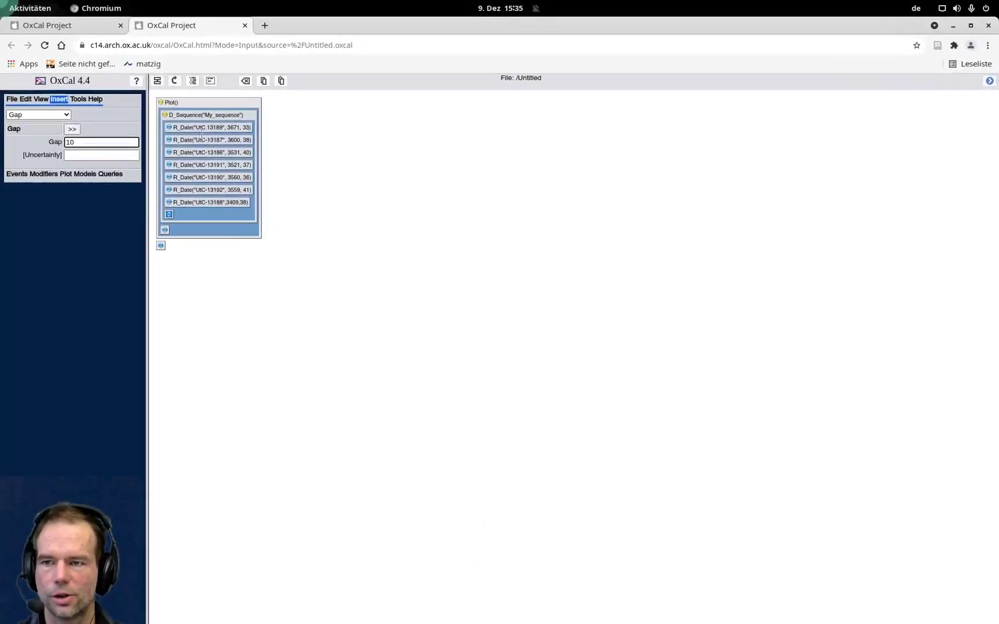
left_click(129, 155)
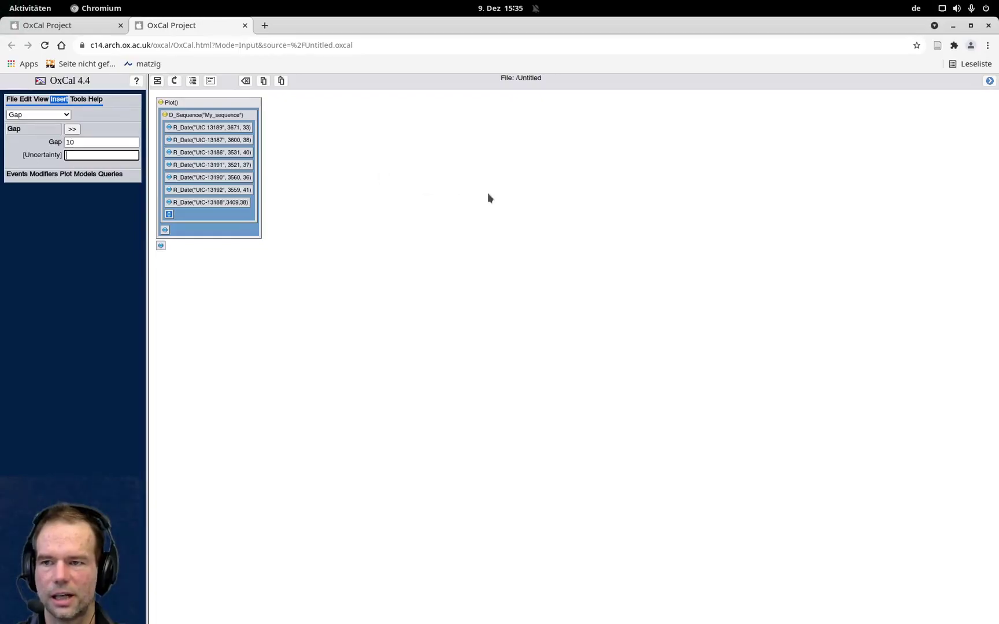
left_click(70, 131)
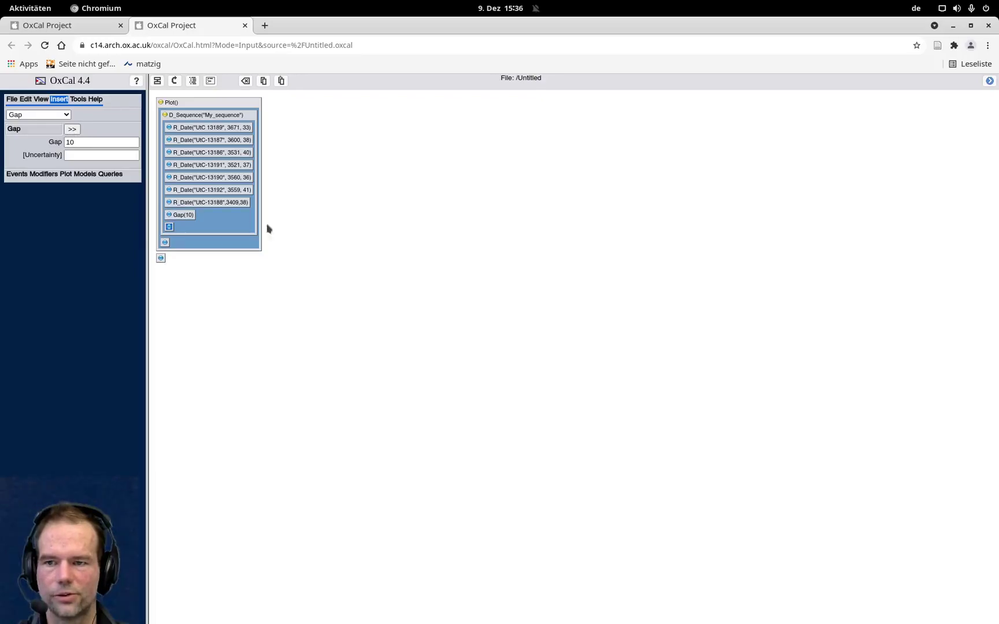
left_click(172, 215)
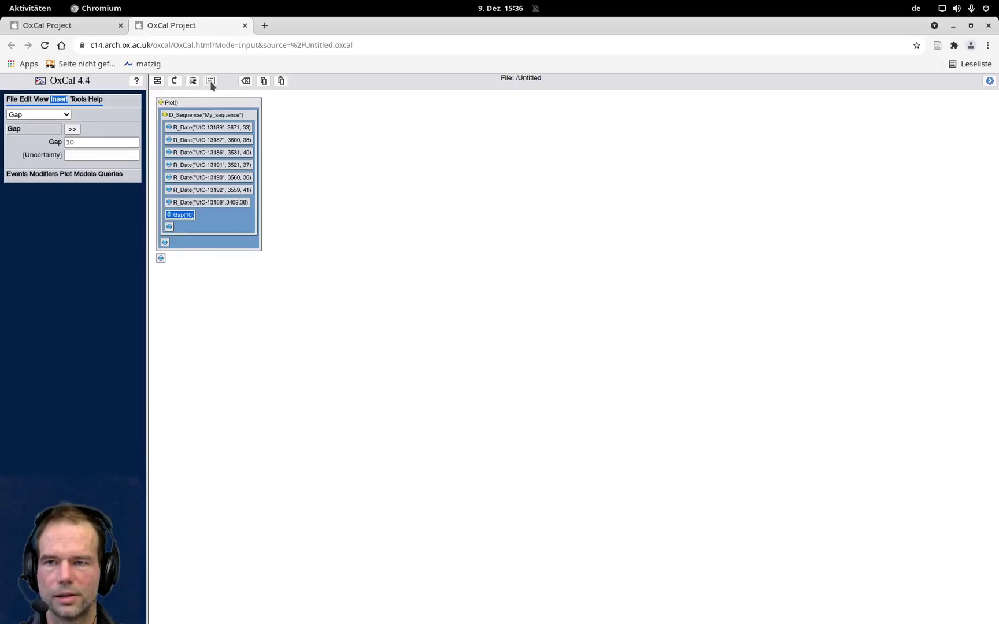
- In the code view, cut the Gap(10) line and paste it after the first four R_Dates
left_click(211, 83)
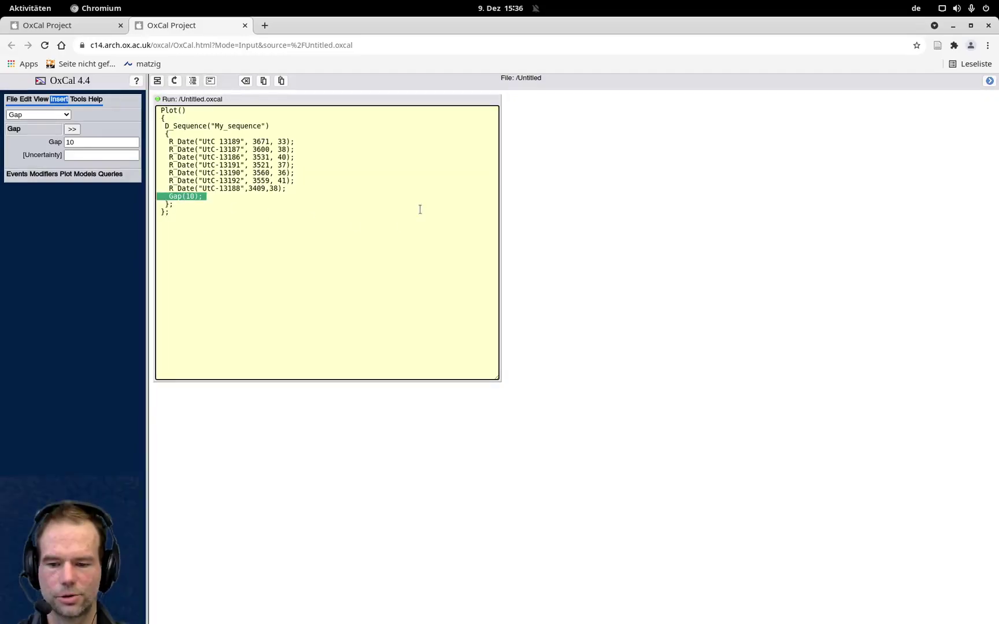
key("Delete")
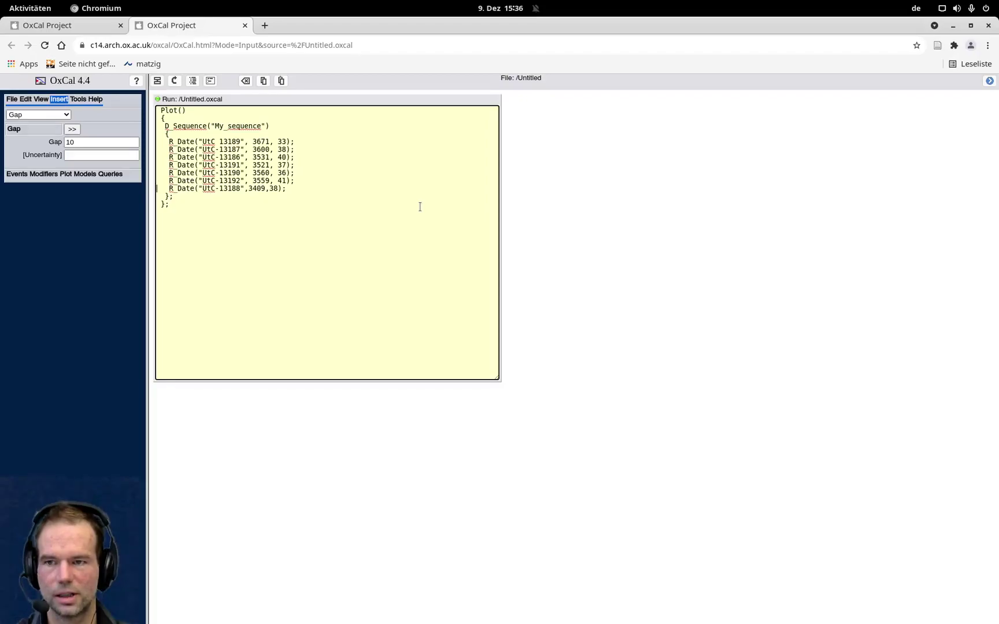
key("ctrl+z")
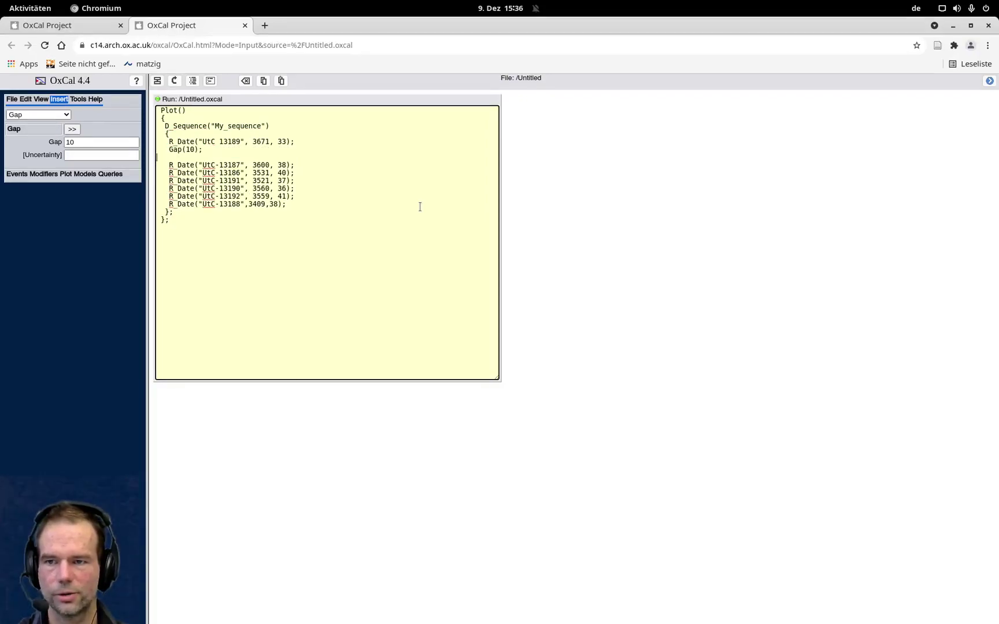
type("Gap(10);")
key("Down")
key("Return")
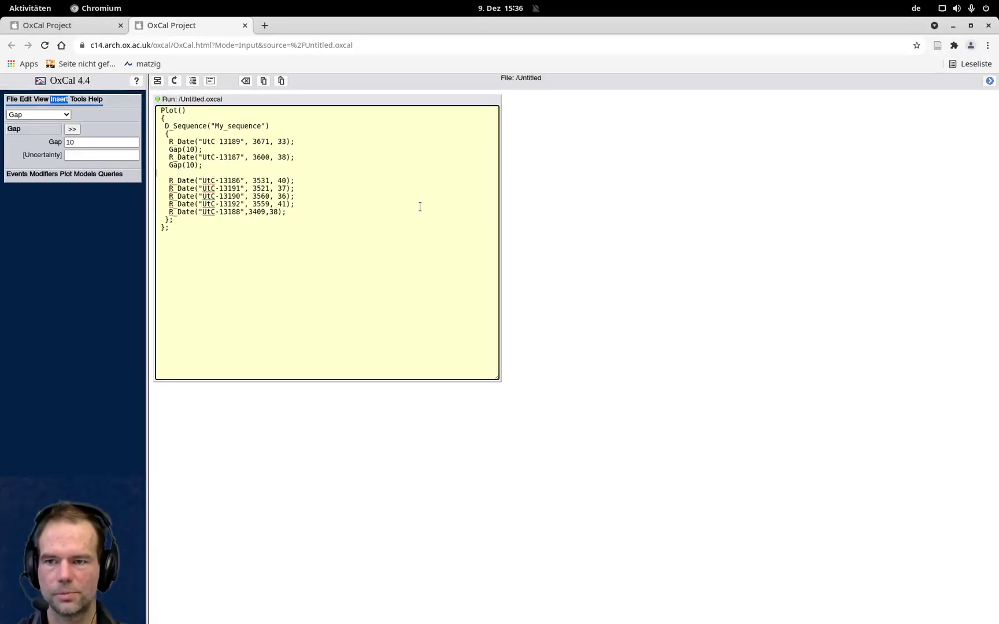
type("Gap(10);")
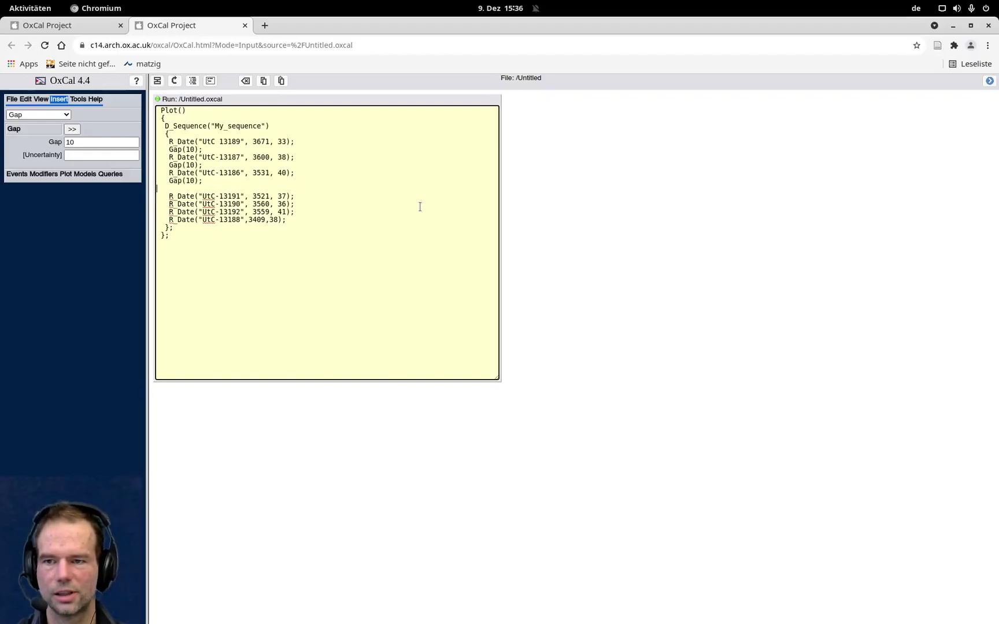
key("Delete")
key("End")
key("Return")
type("Gap(10);")
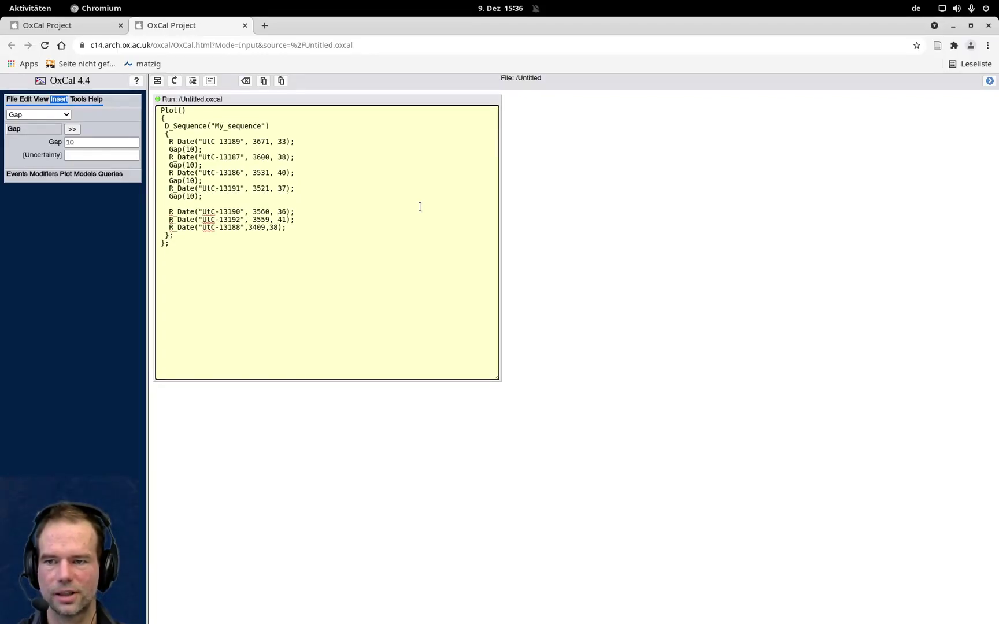
- Paste Gap(10) after UtC-13190 and UtC-13192, leaving none after UtC-13188, then return to block view
key("Delete")
key("Down")
type("Gap(10);")
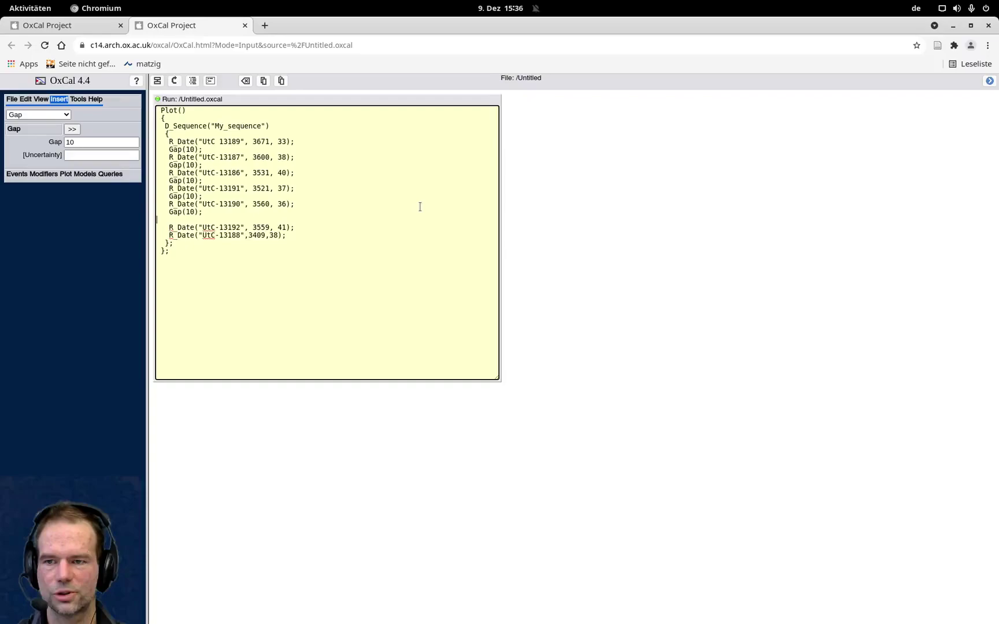
key("Down")
key("Return")
type("Gap(10);")
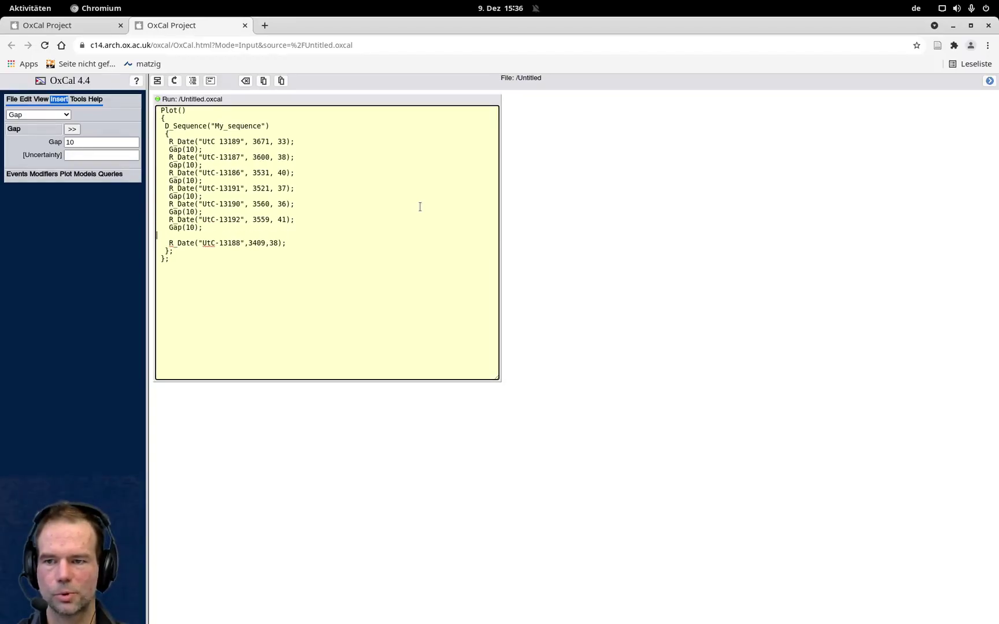
key("Delete")
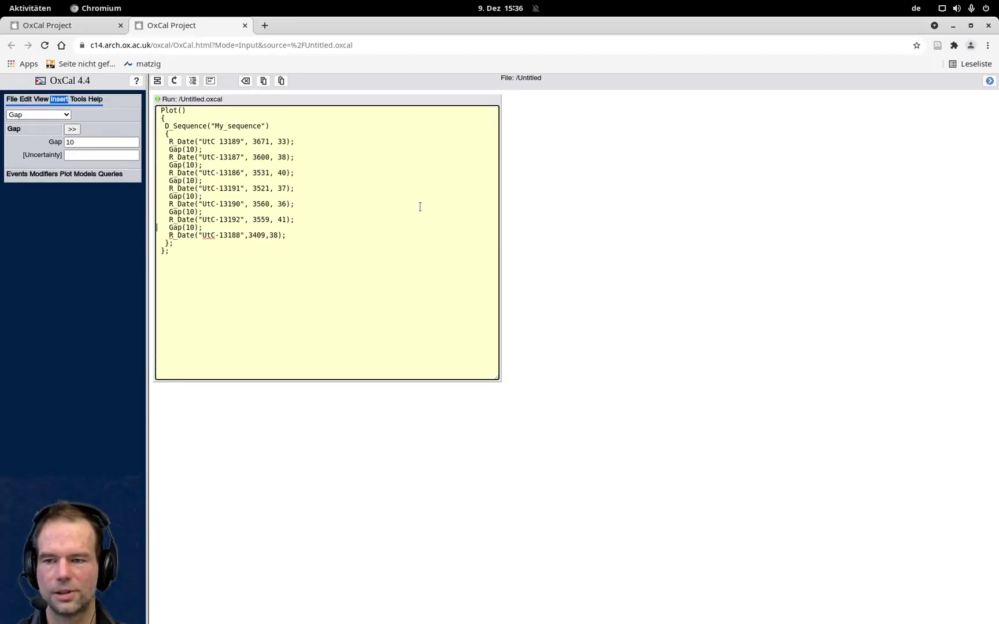
double_click(189, 149)
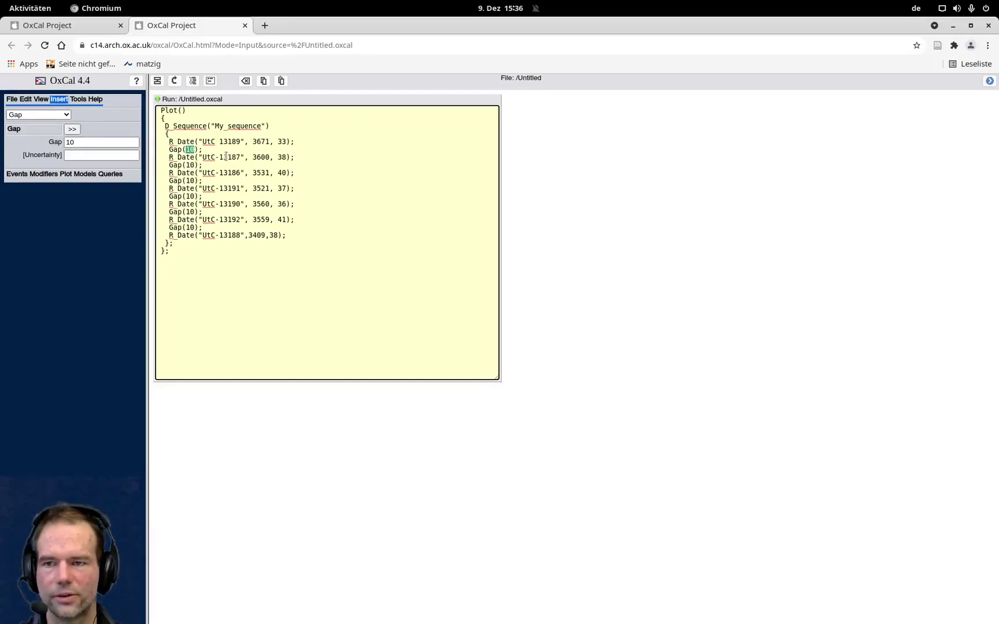
left_click(206, 149)
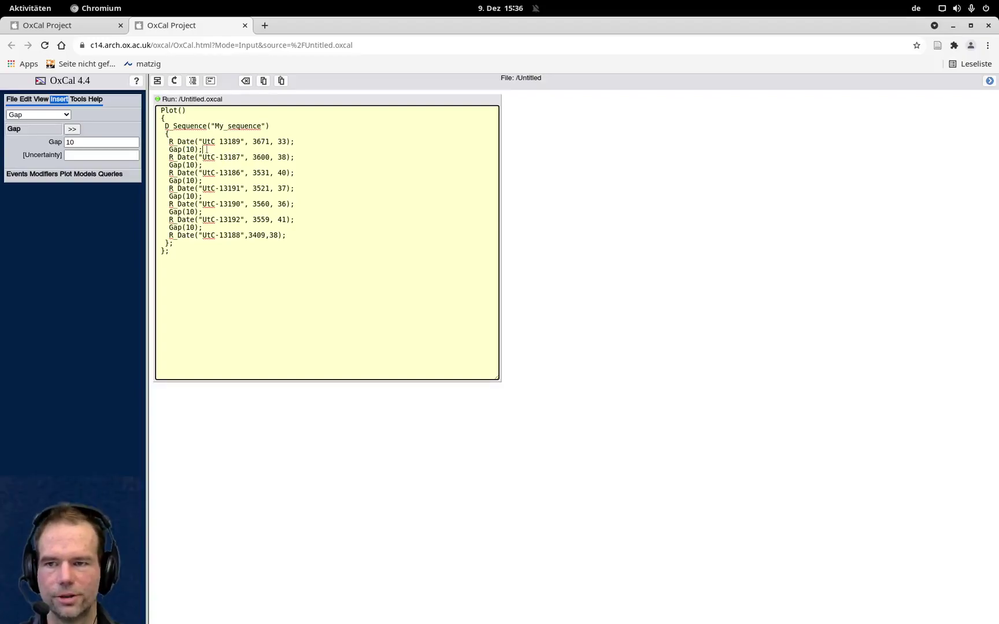
left_click(157, 81)
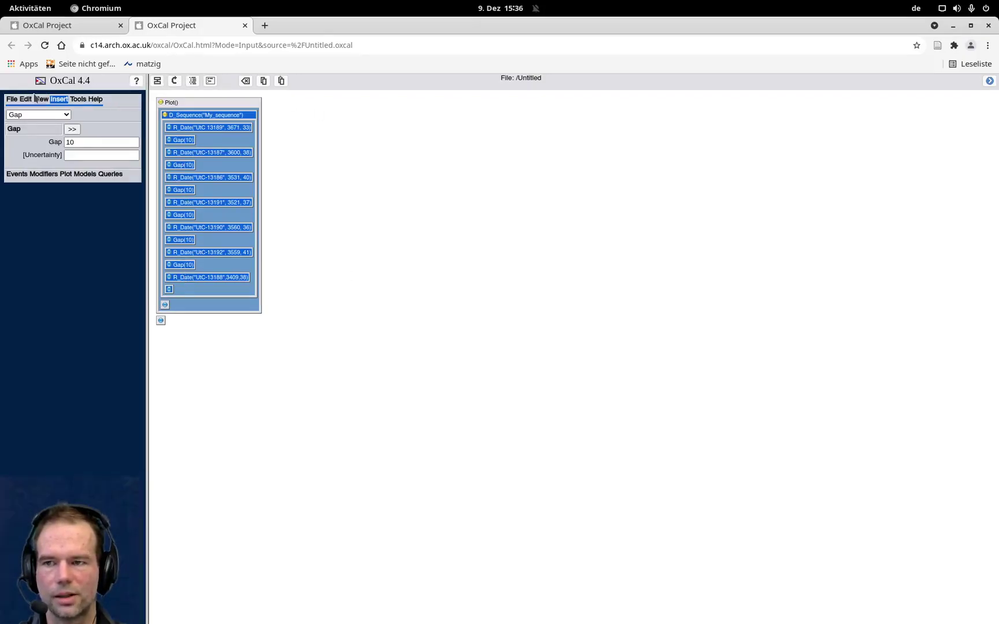
- Run the model from the File menu to get modelled ranges and agreement indices (Acomb 26.4)
left_click(11, 99)
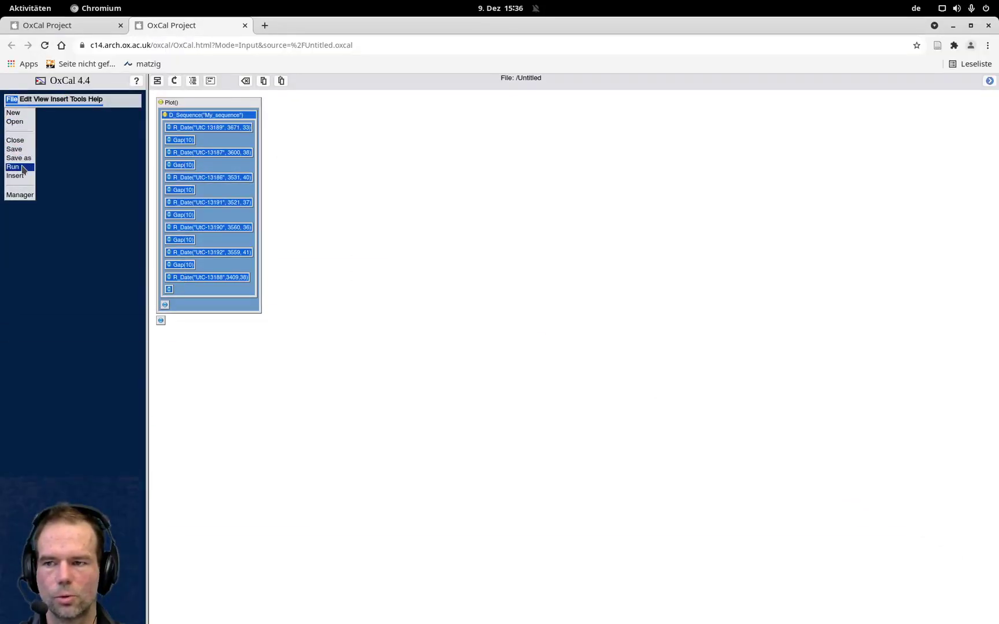
left_click(23, 168)
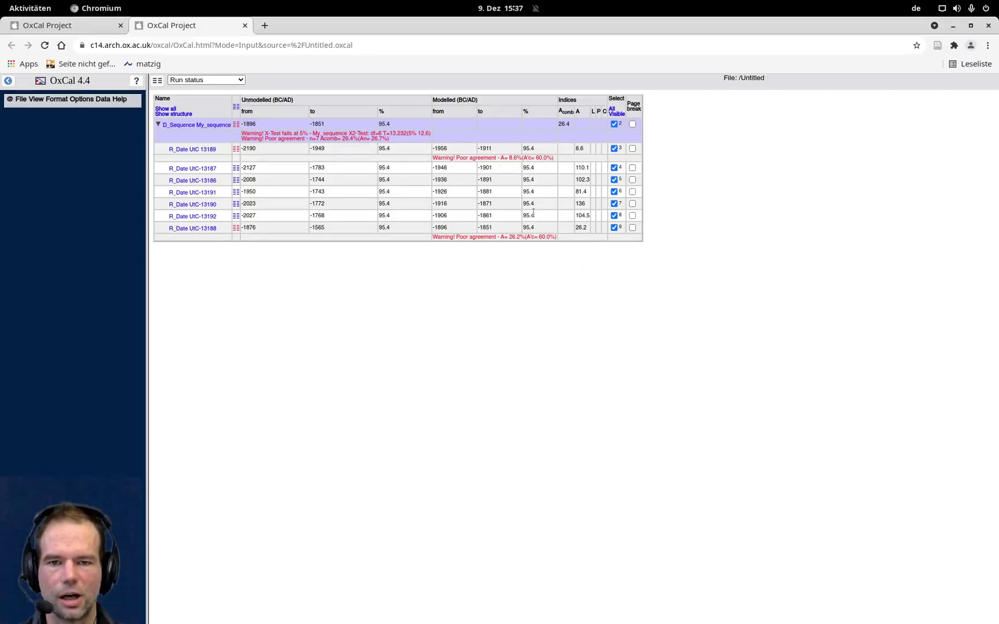
- Switch the results to a curve plot against the Reimer et al (2020) calibration curve
left_click(221, 79)
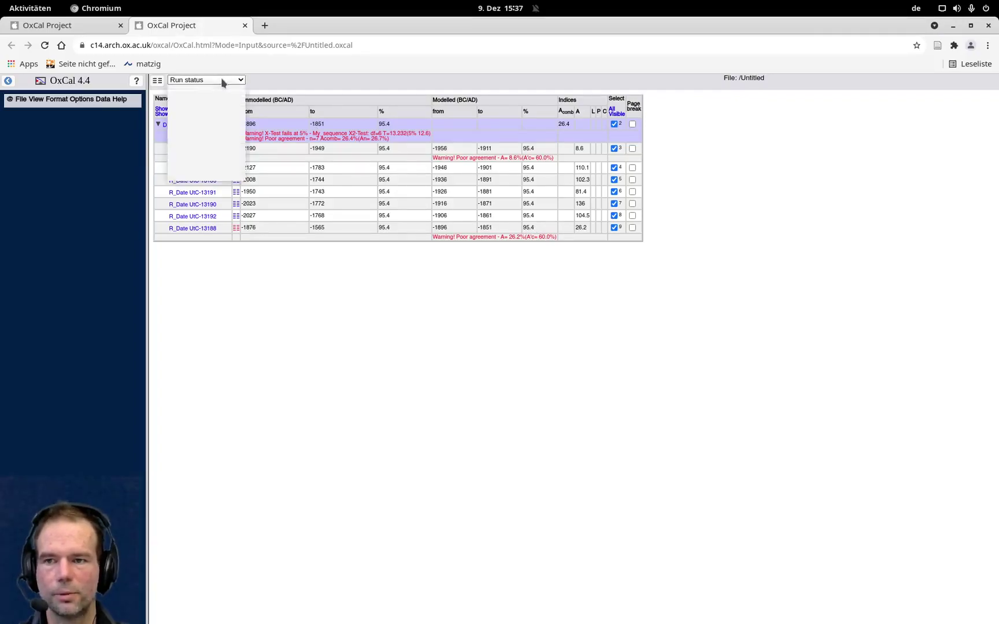
left_click(190, 123)
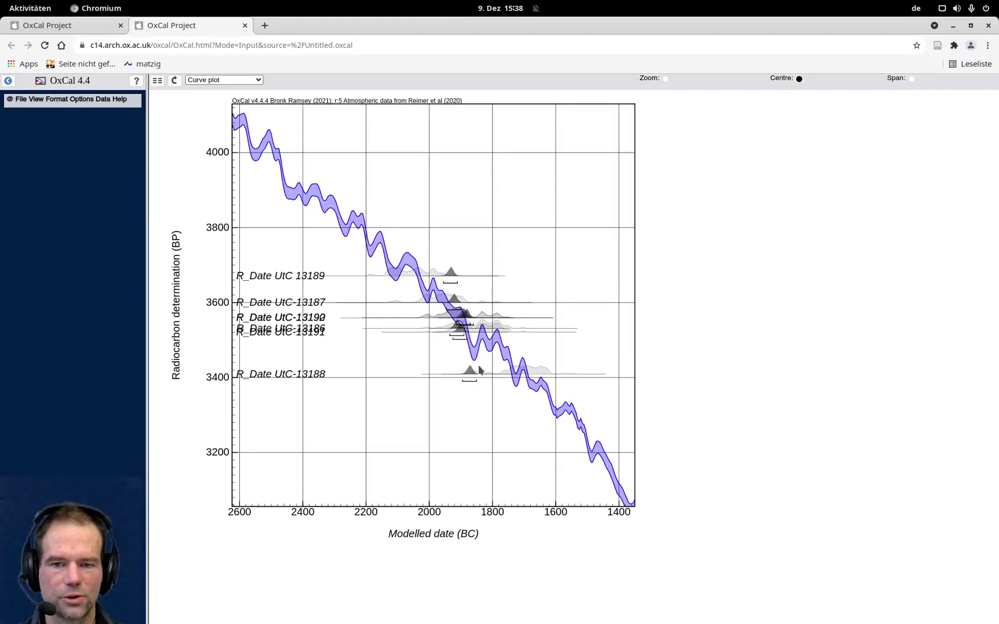
- Show the single plot for My_sequence, dated 1896–1851 BC at 95.4%
left_click(243, 81)
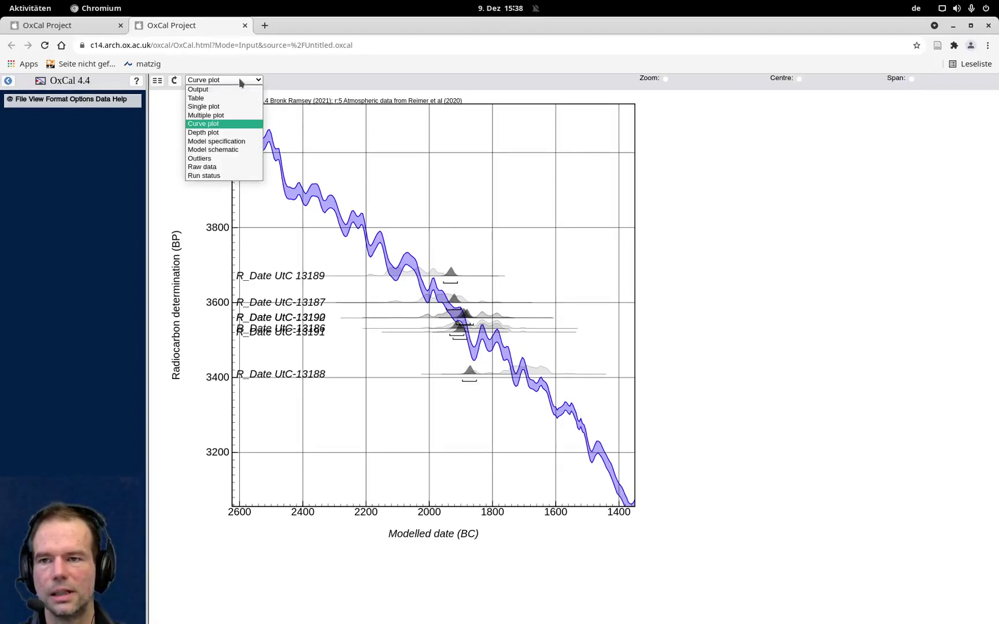
left_click(237, 110)
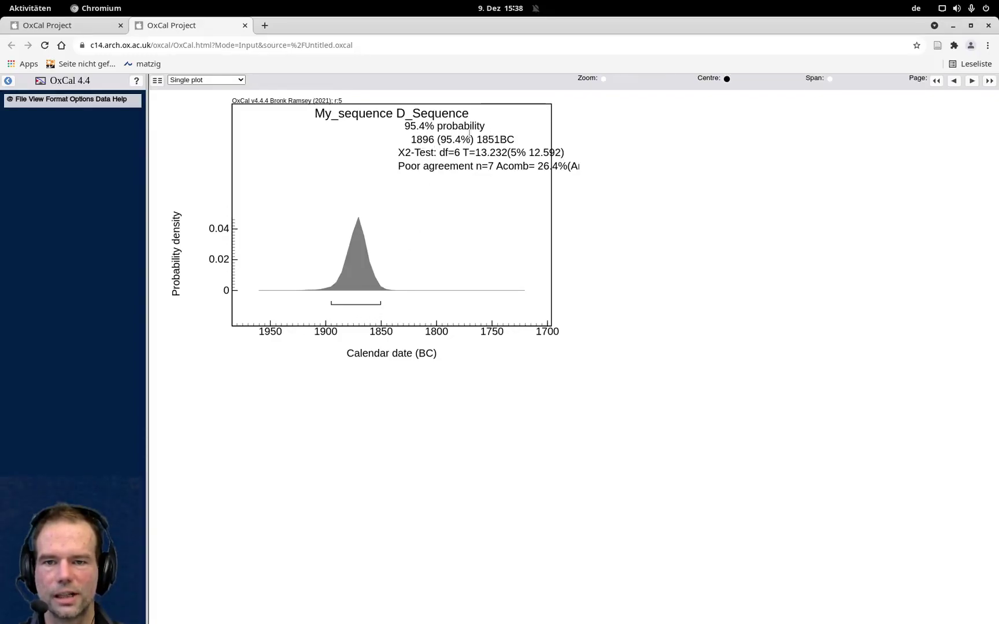
- Page through the single plots for UtC 13189 and UtC-13187, then reopen the view list to show the table
left_click(972, 81)
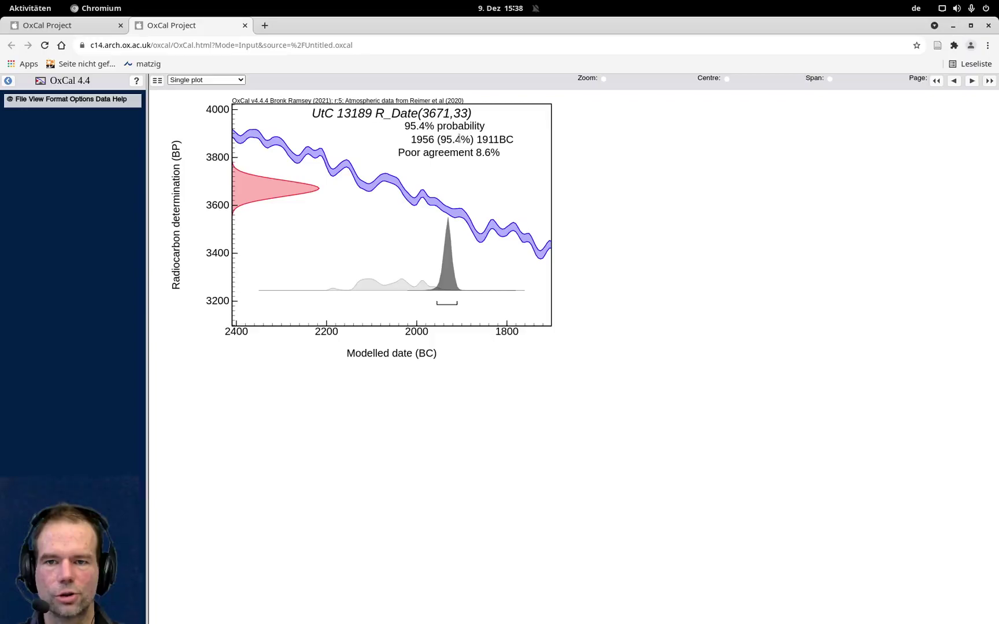
left_click(972, 82)
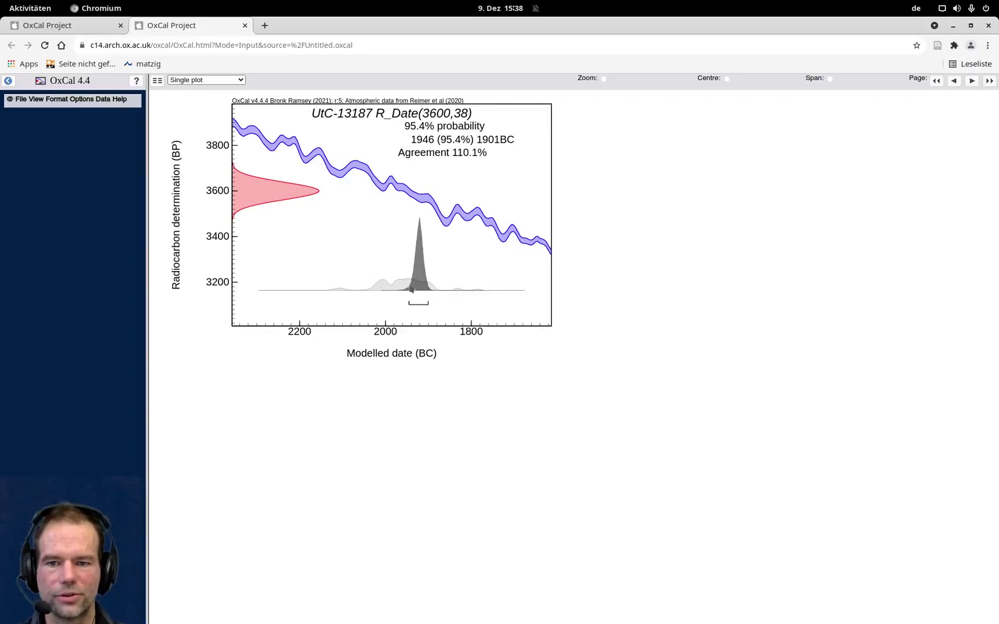
left_click(226, 81)
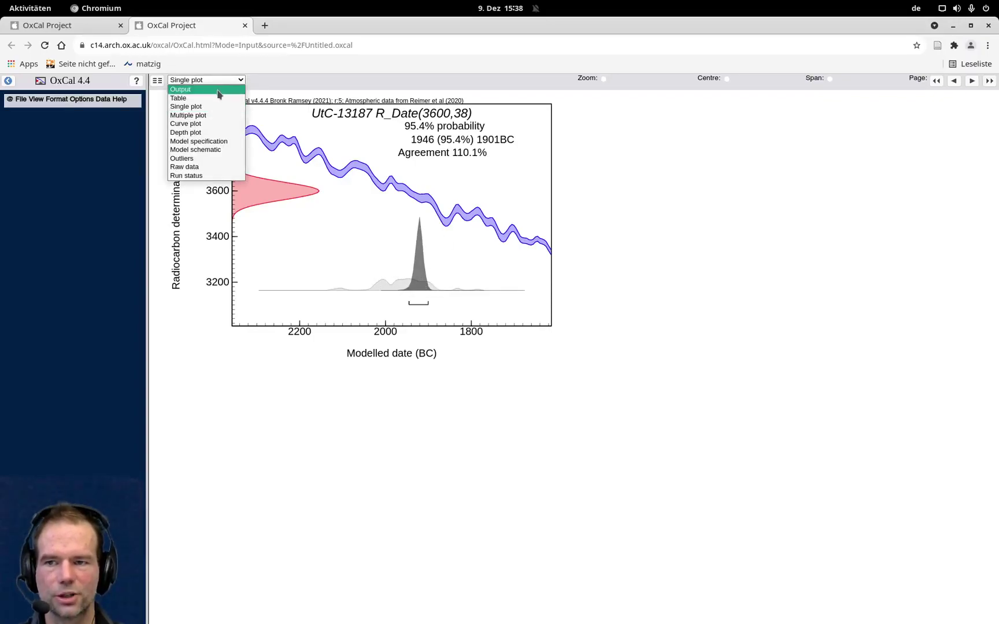
left_click(218, 98)
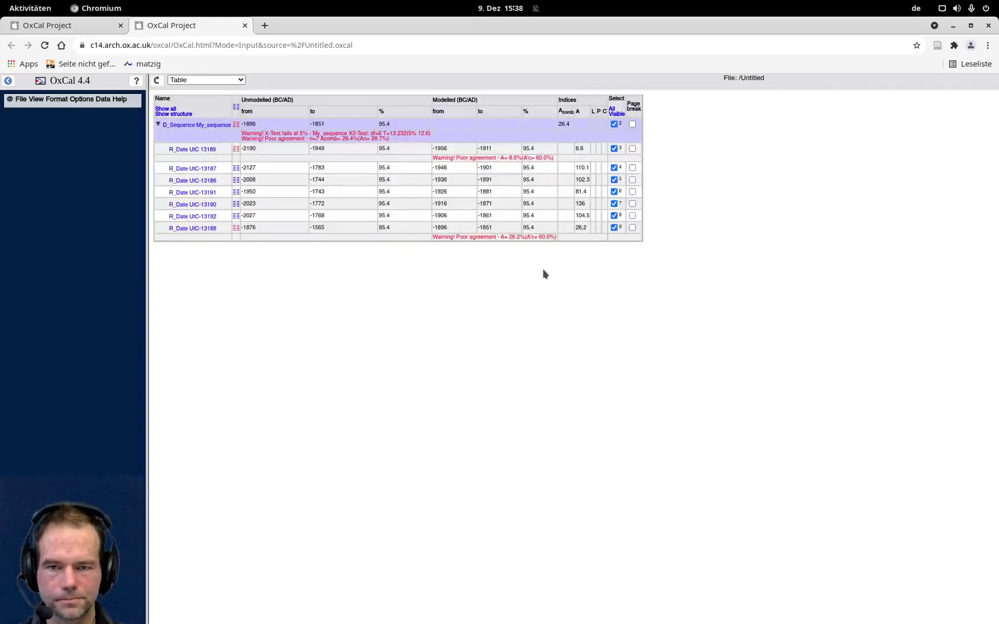